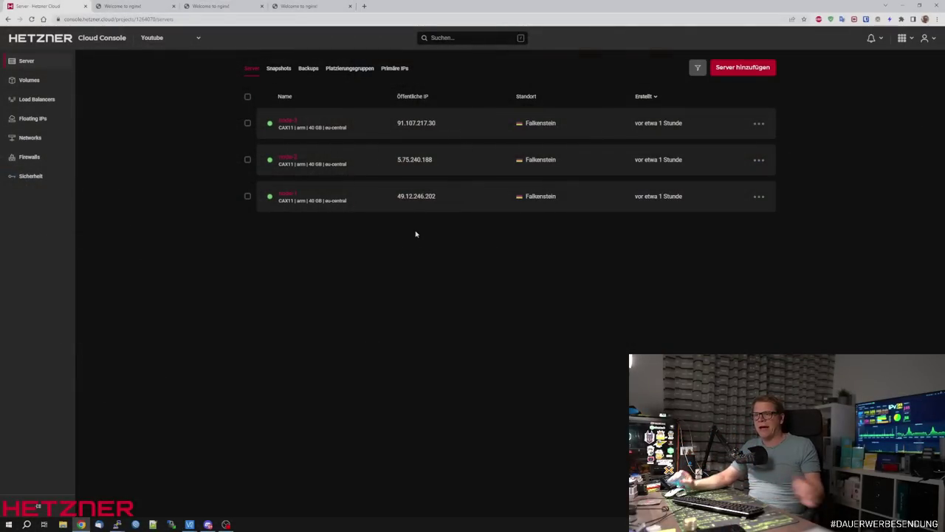
click(43, 97)
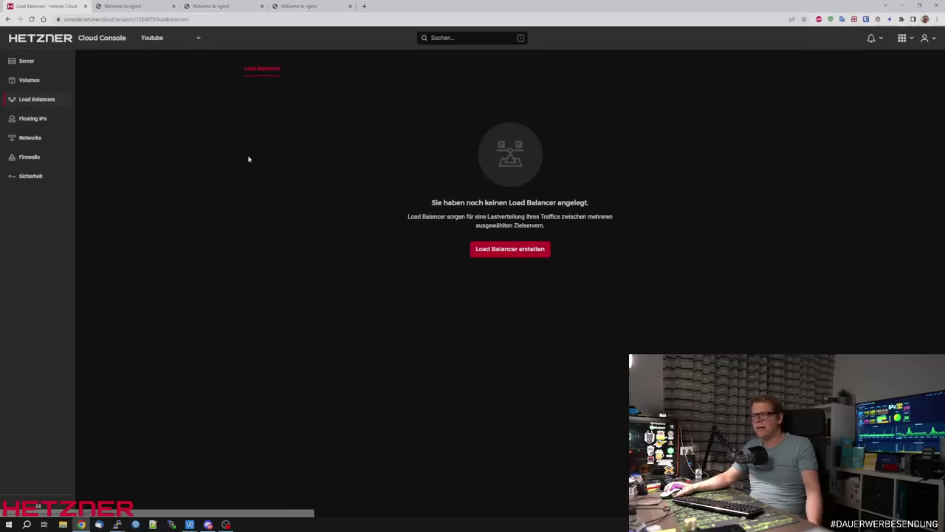
click(510, 251)
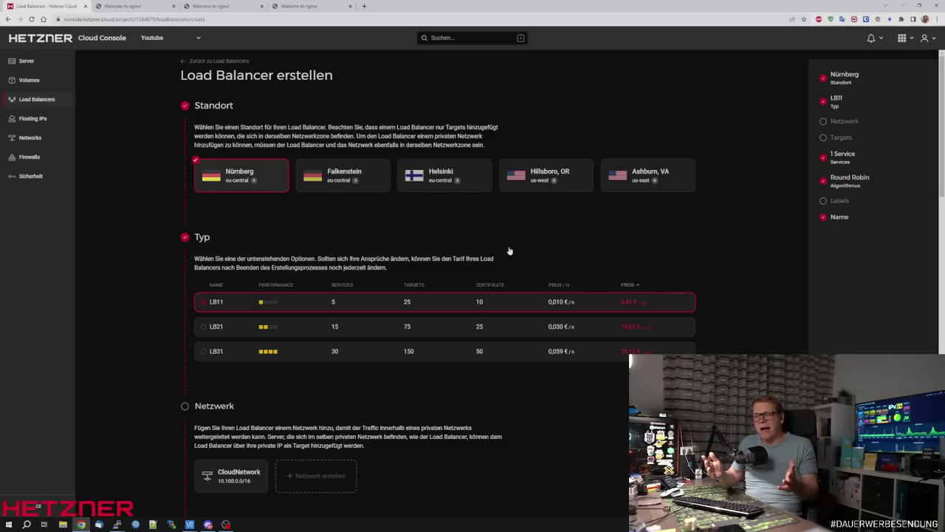
scroll(515, 245, down, 1)
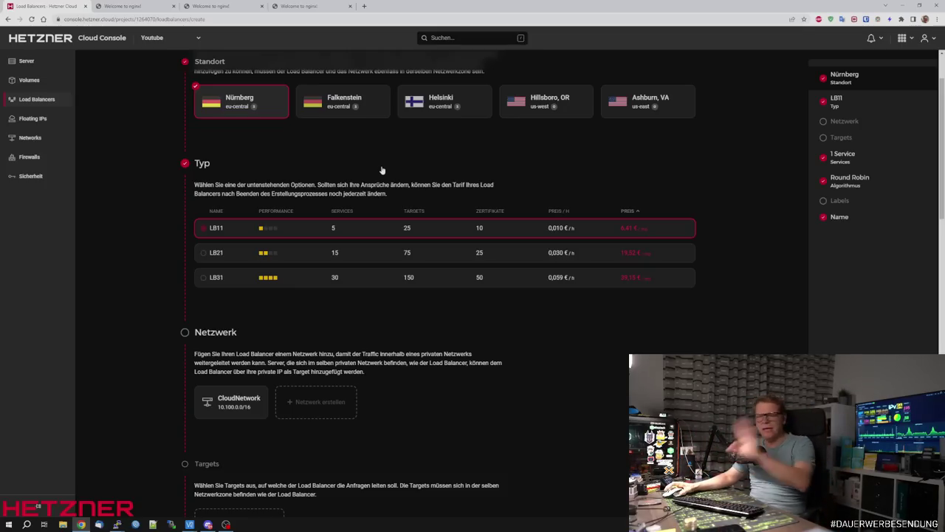
Step: Look over the project's server list and compare the nginx welcome pages served by the three nodes
click(39, 65)
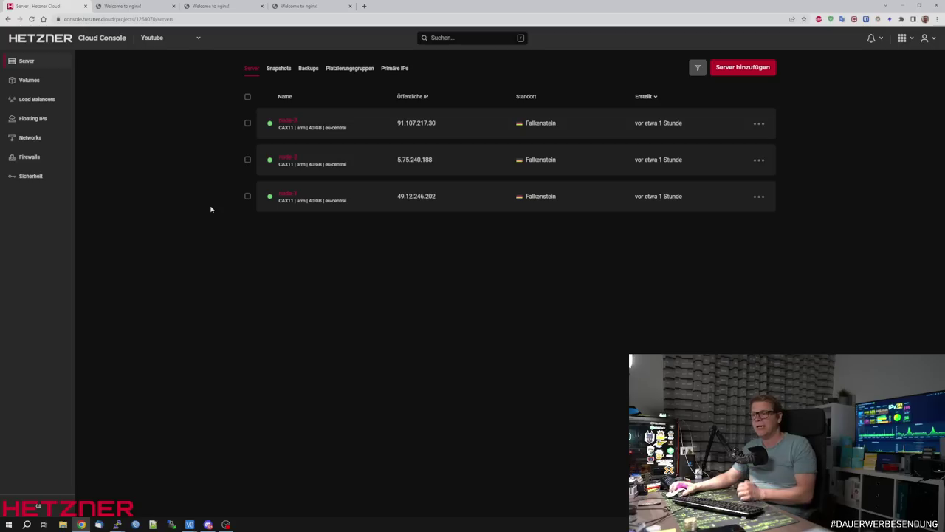
key(ctrl+plus)
key(ctrl+plus)
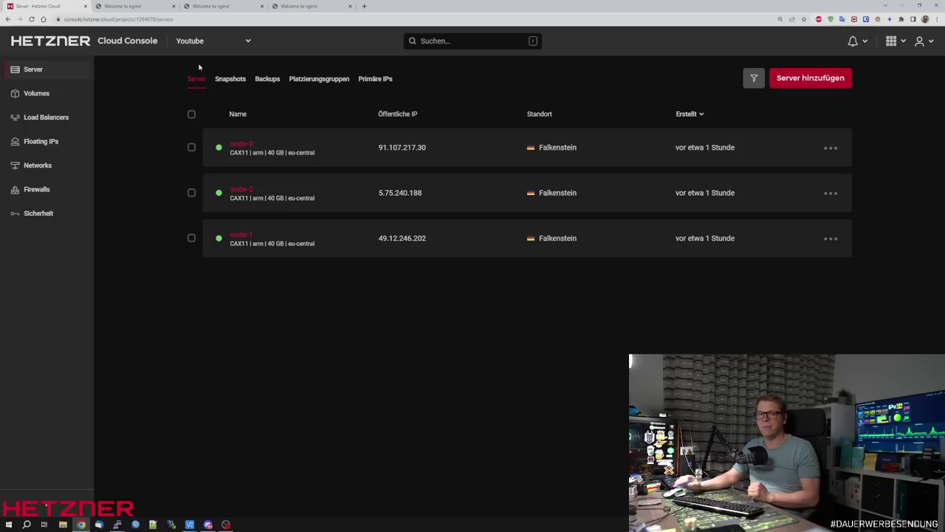
click(122, 6)
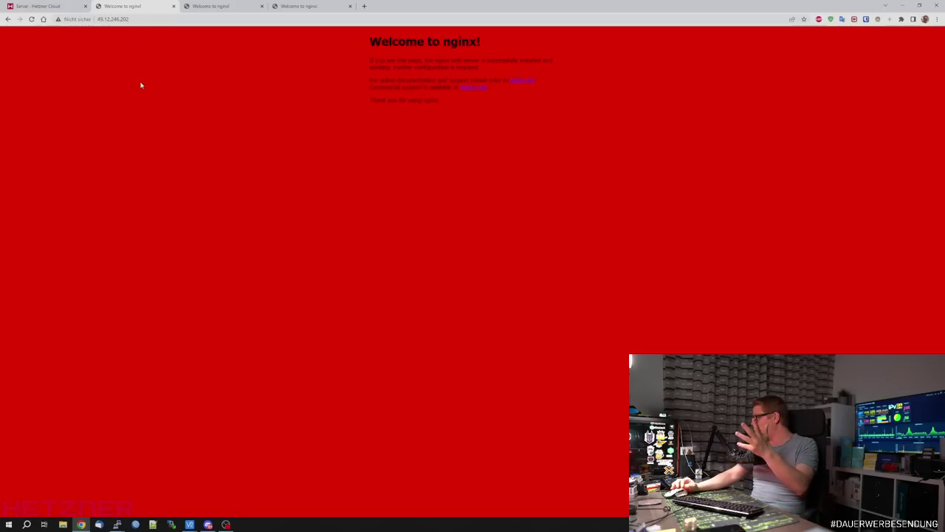
click(231, 7)
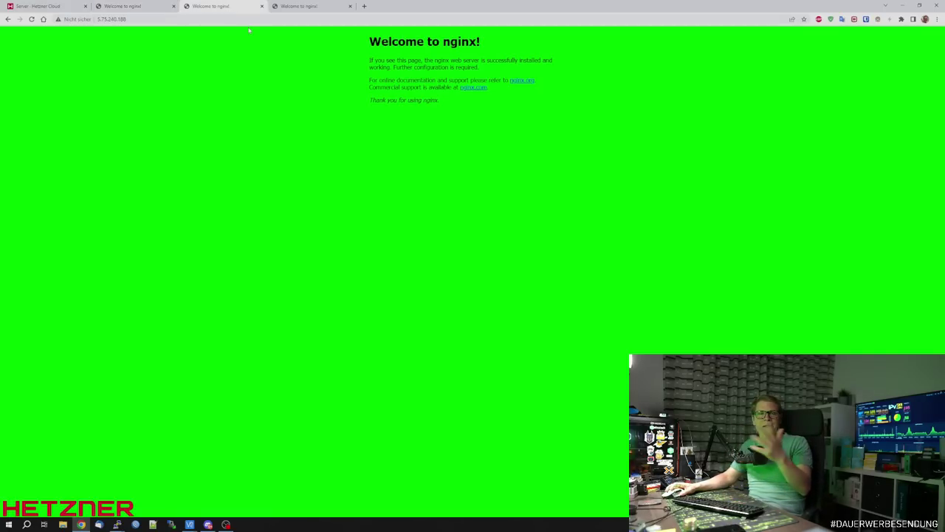
click(305, 7)
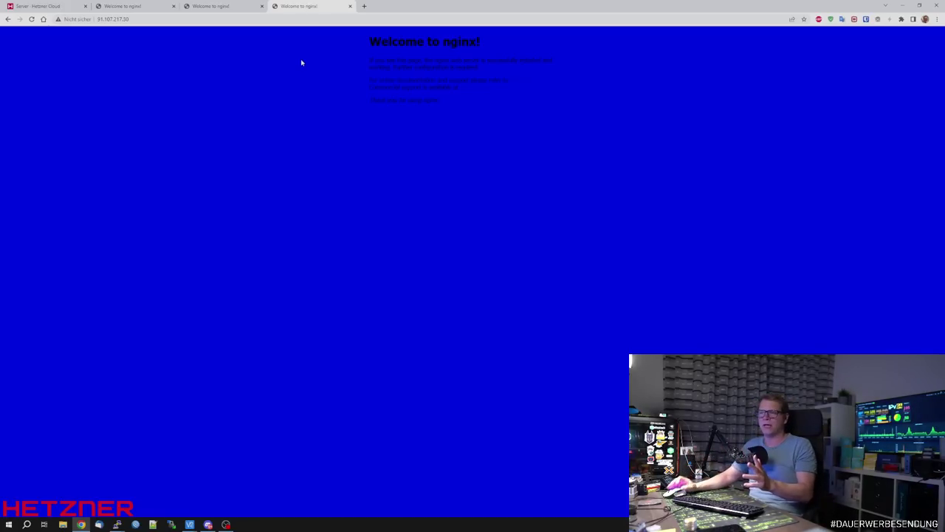
click(140, 6)
click(222, 6)
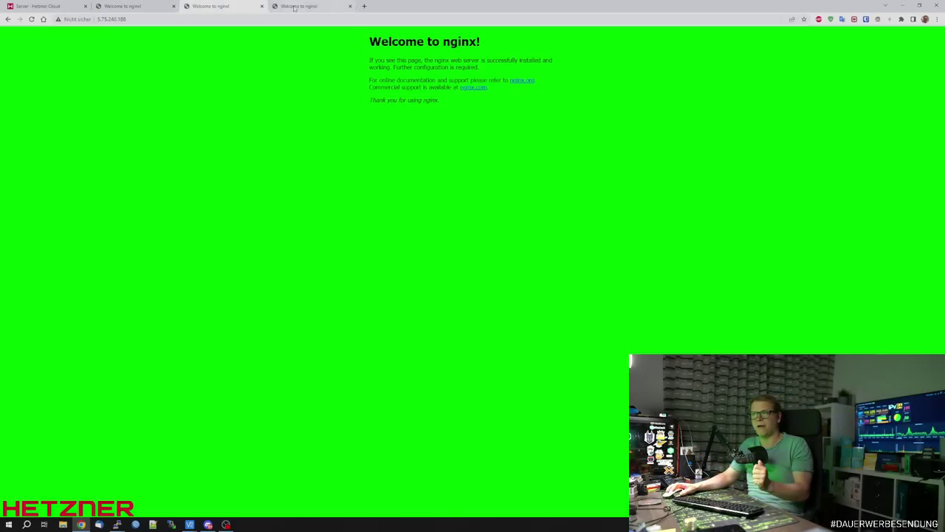
click(303, 6)
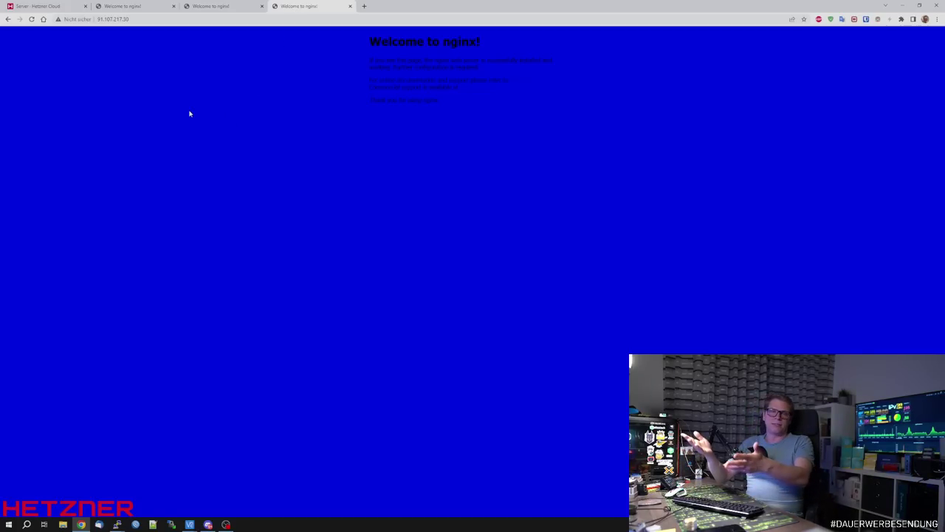
click(50, 9)
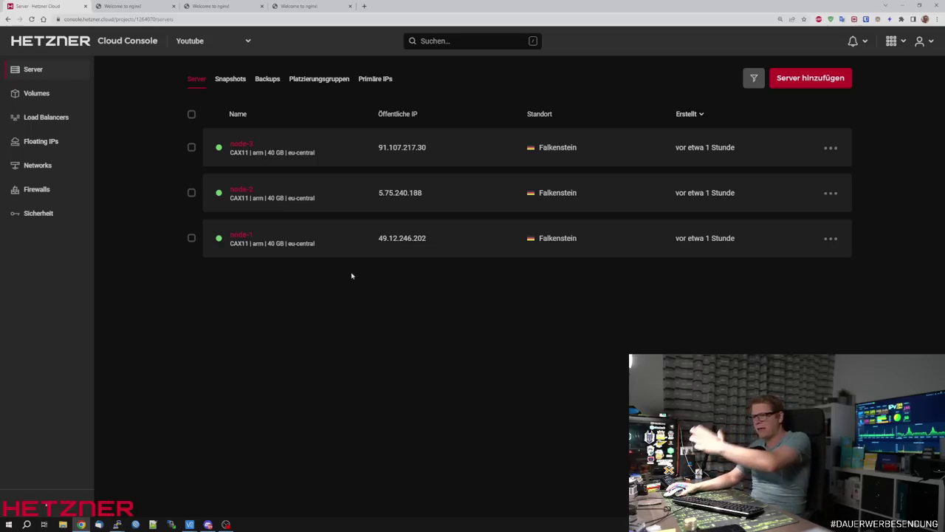
Step: Start creating a new load balancer and choose Falkenstein as its location
click(40, 119)
click(511, 312)
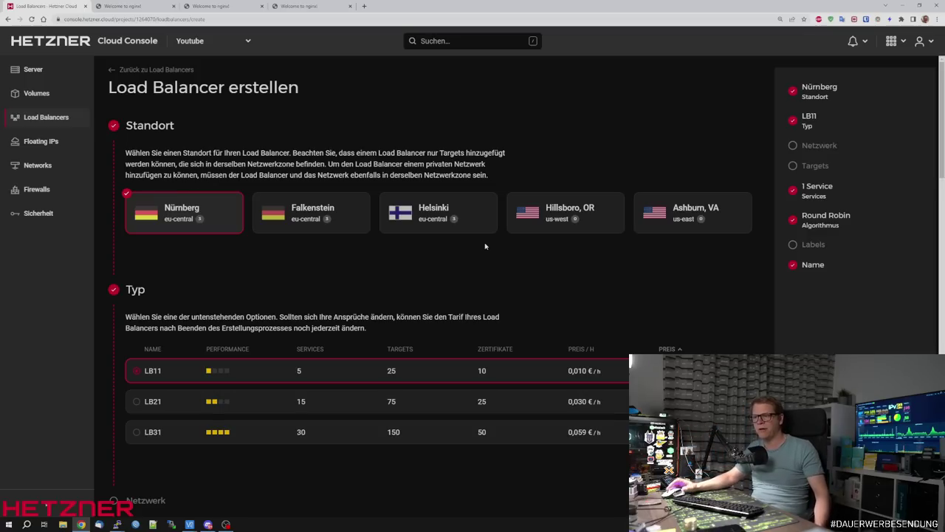
click(316, 226)
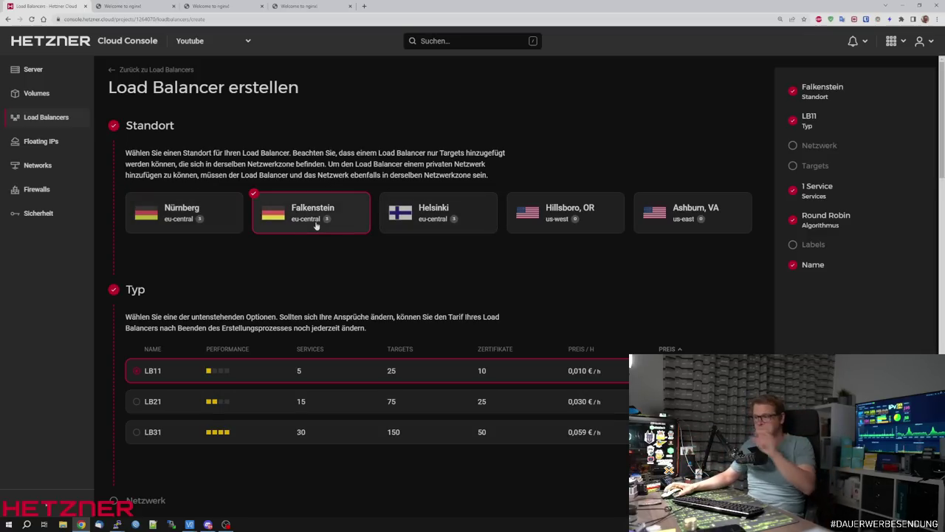
Step: Review the type, network and targets sections of the load balancer creation form
scroll(327, 238, down, 2)
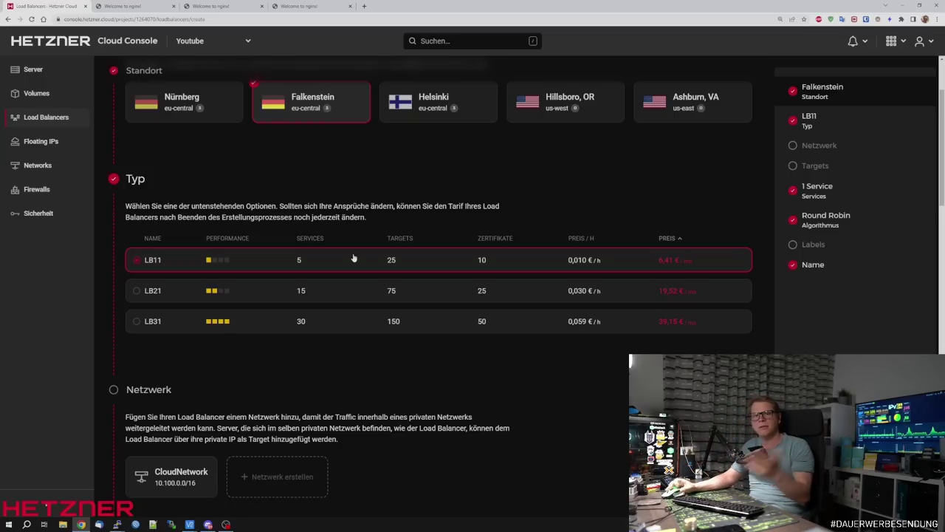
scroll(354, 258, down, 3)
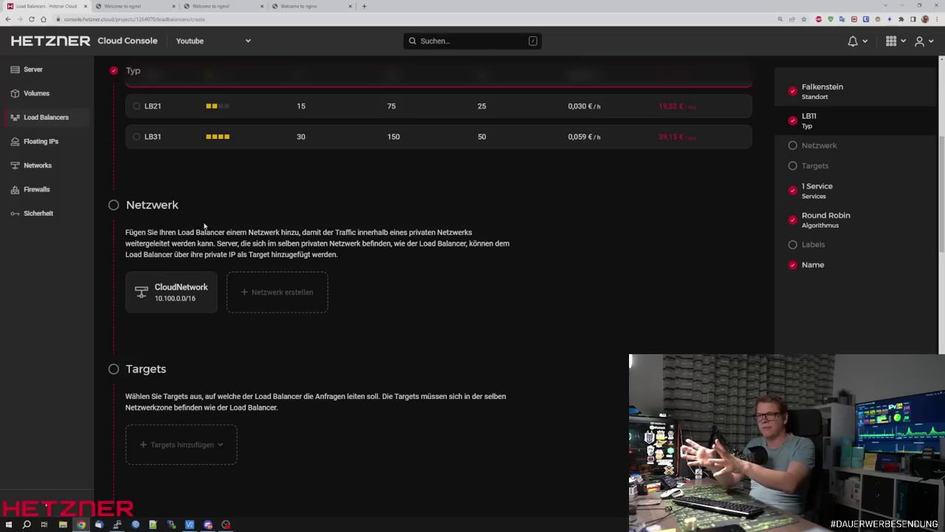
click(167, 294)
scroll(177, 299, up, 4)
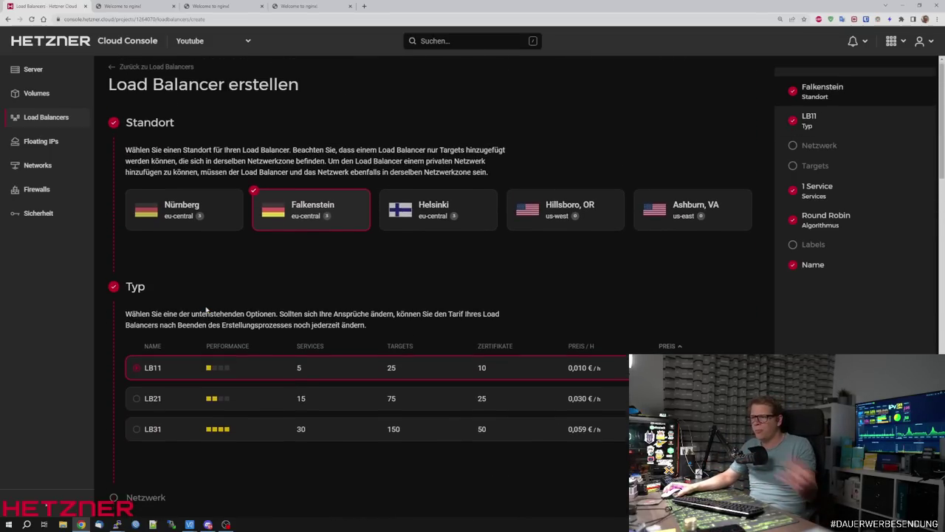
scroll(192, 303, down, 4)
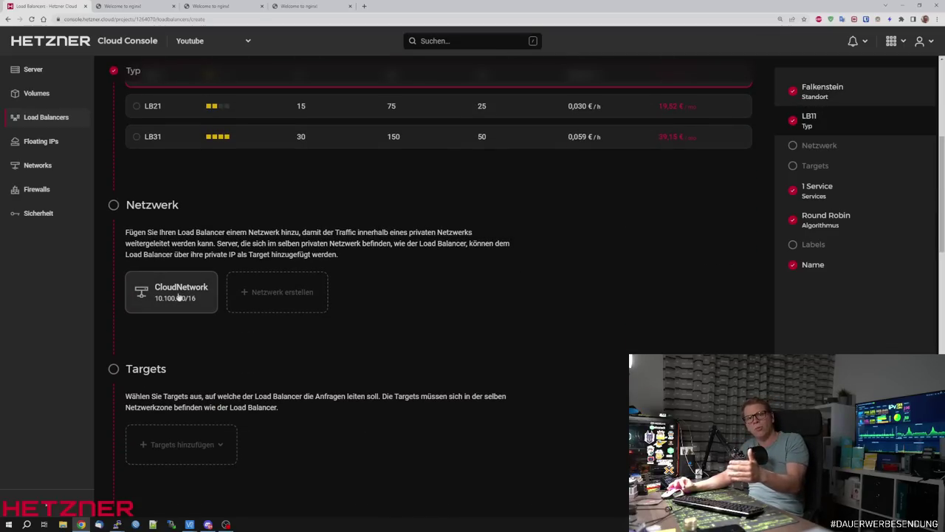
scroll(177, 296, down, 1)
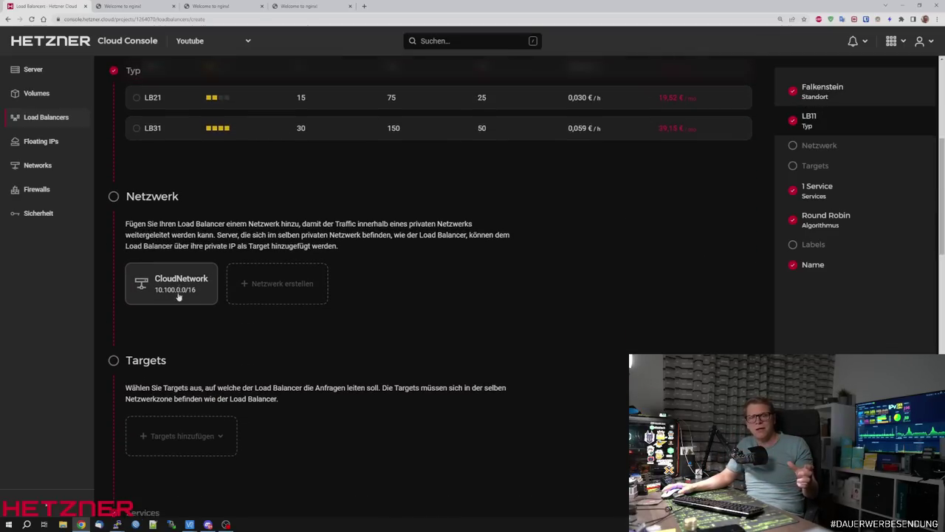
scroll(178, 296, down, 3)
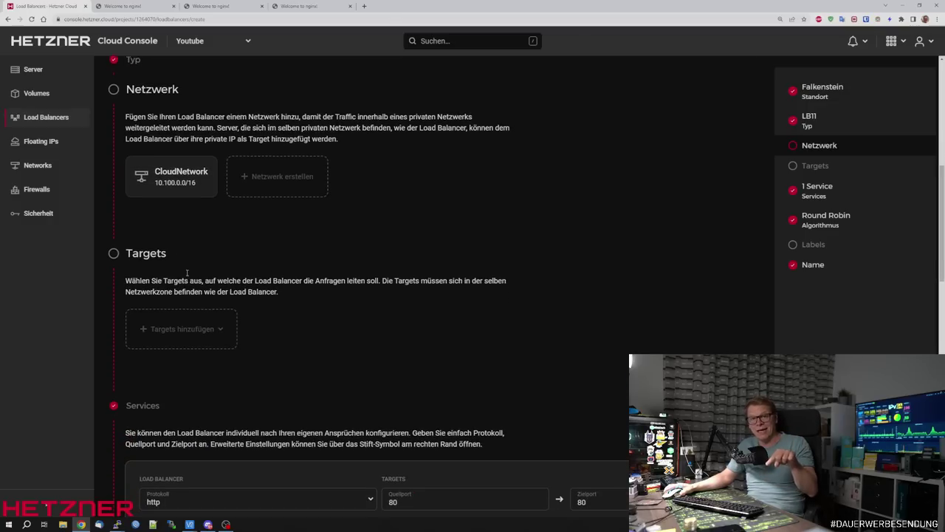
scroll(193, 270, down, 1)
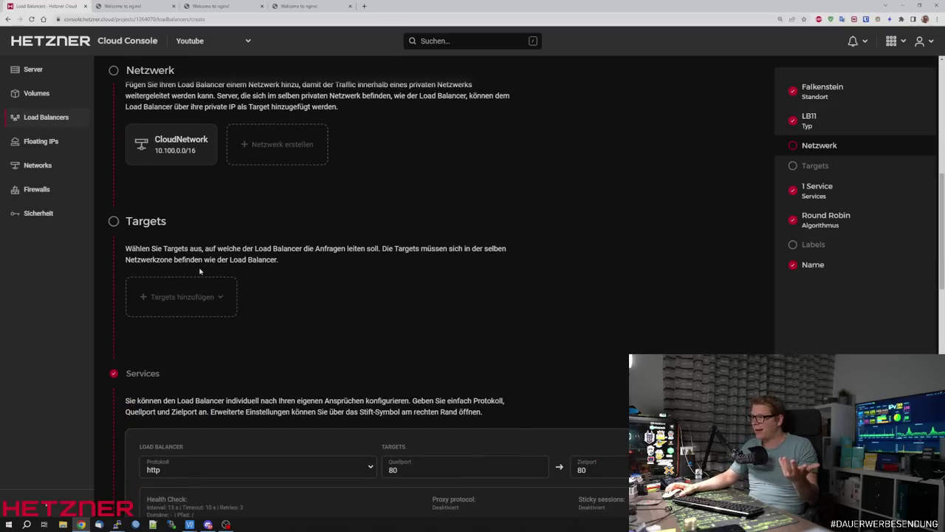
Step: Add the cloud servers node-1, node-2 and node-3 as targets of the load balancer
click(202, 300)
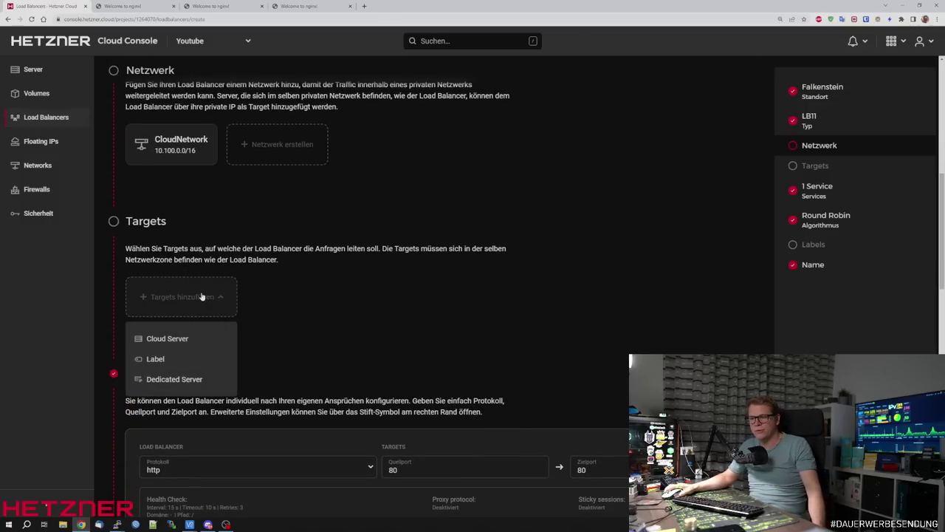
scroll(285, 281, down, 3)
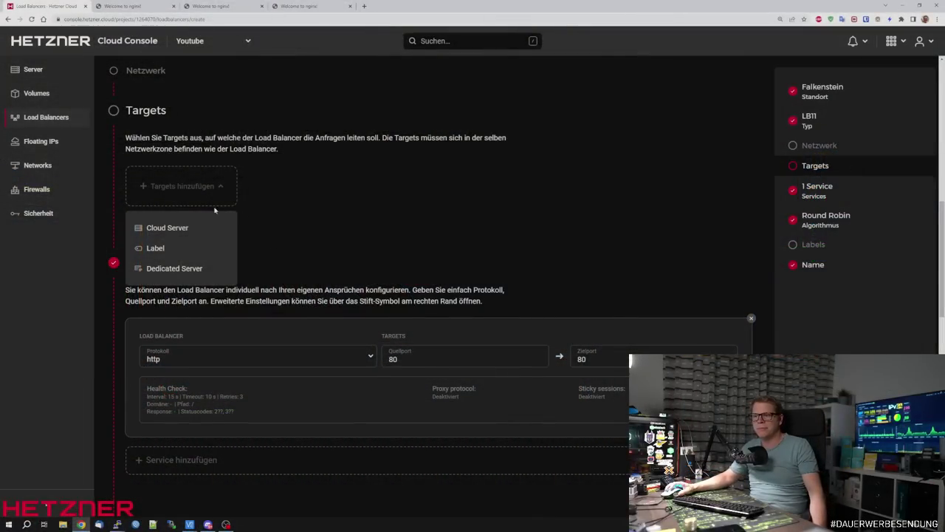
click(186, 227)
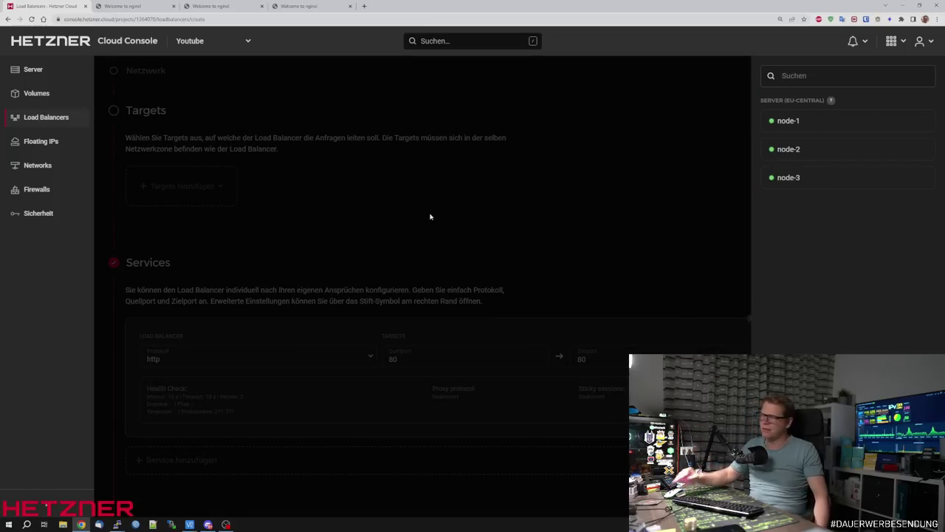
click(815, 124)
click(817, 151)
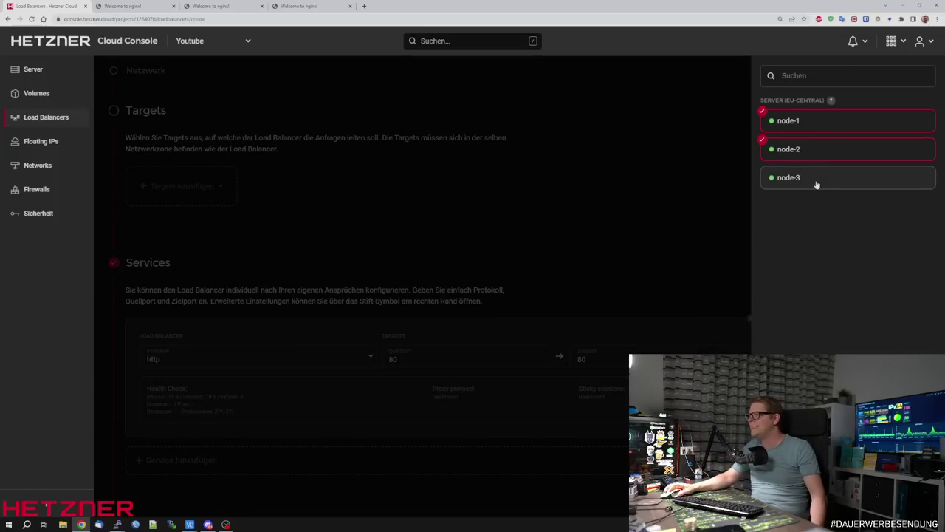
click(817, 184)
click(539, 262)
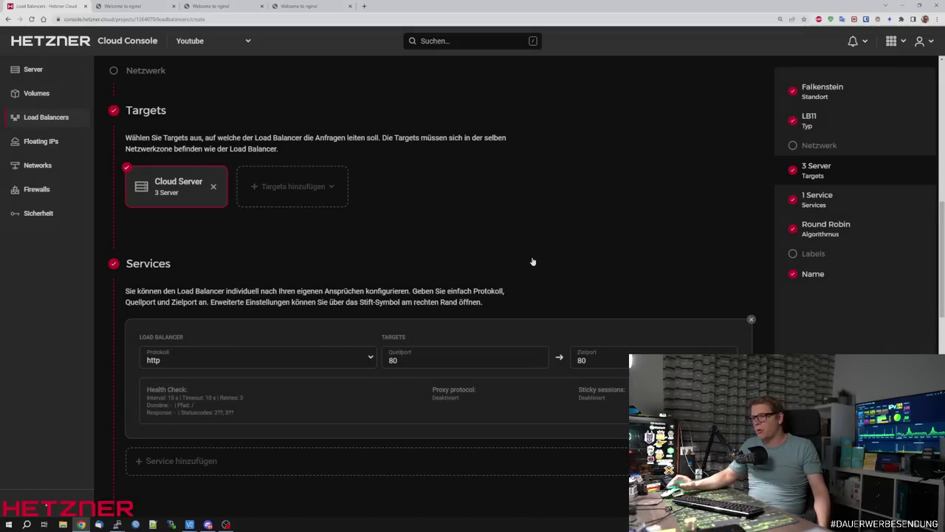
Step: Try https and tcp as the load balancer service's protocol and set it back to http
scroll(533, 263, down, 2)
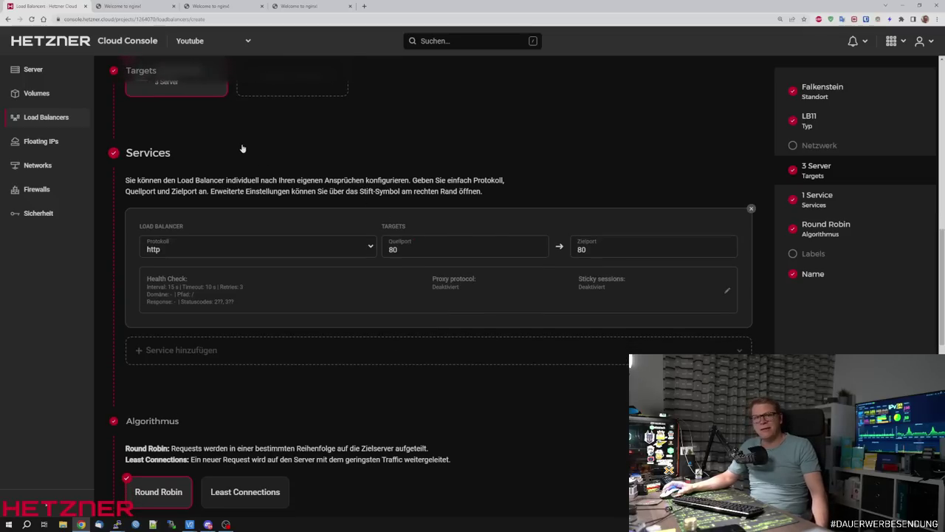
click(311, 248)
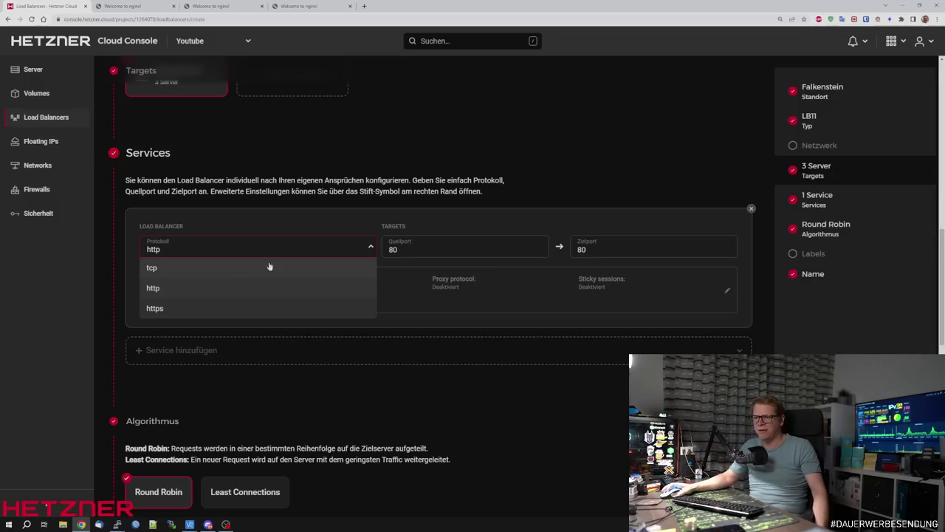
click(176, 310)
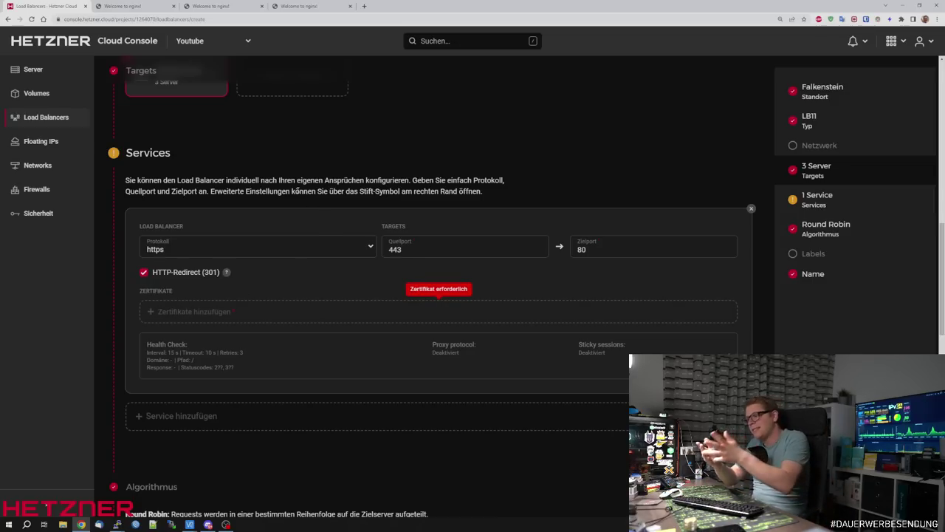
scroll(253, 213, down, 1)
scroll(251, 218, down, 1)
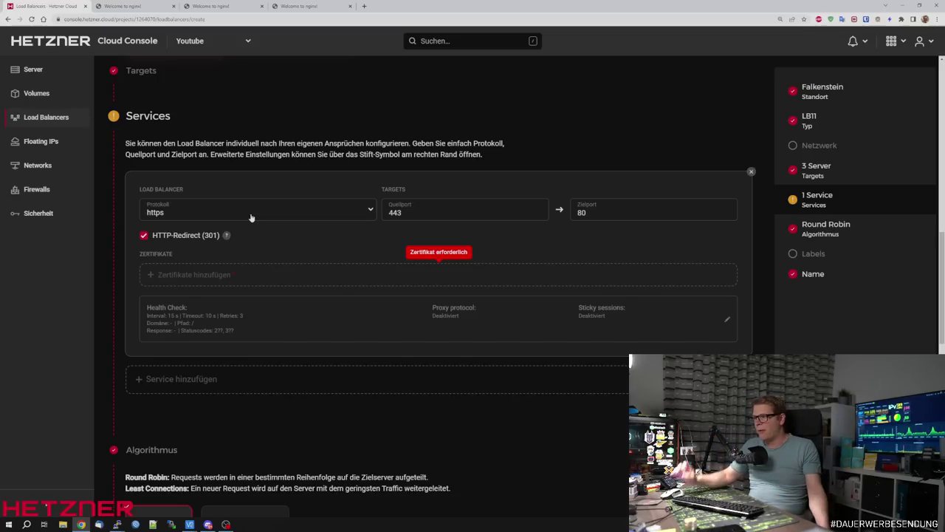
click(249, 215)
click(226, 234)
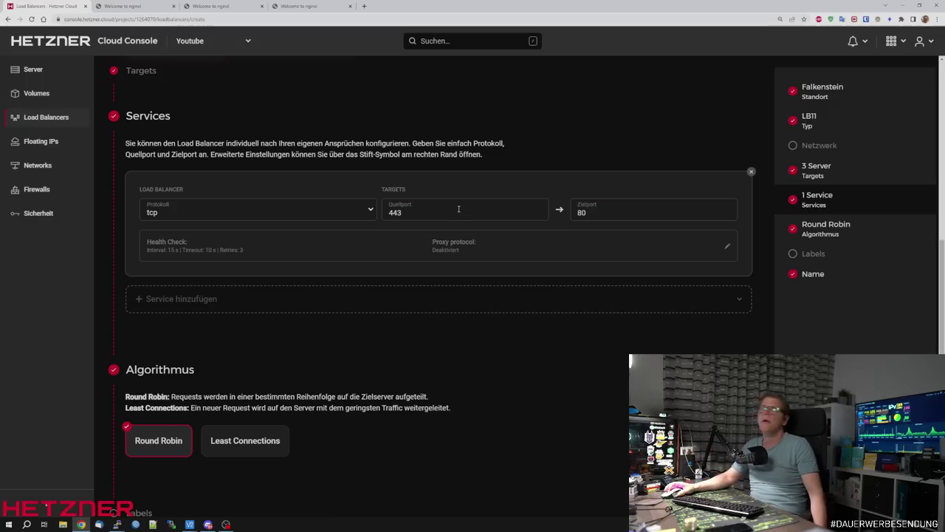
click(353, 212)
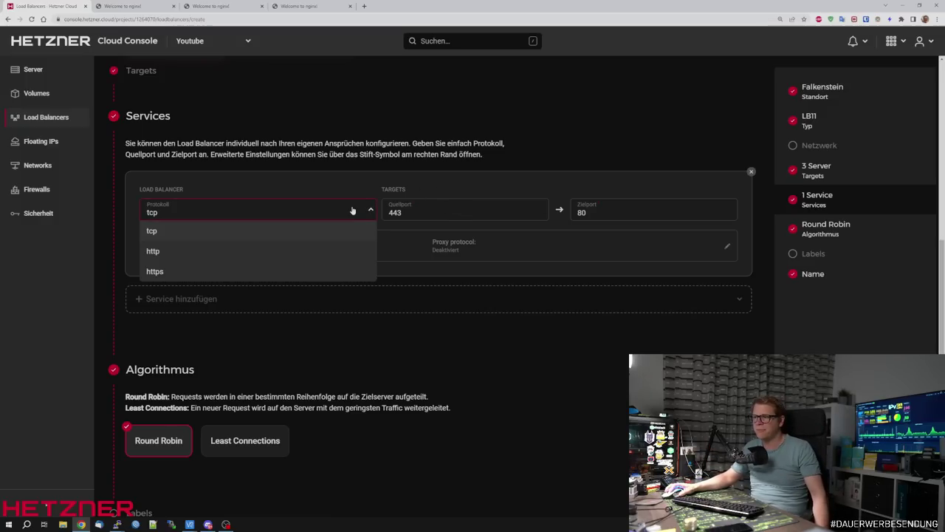
click(295, 248)
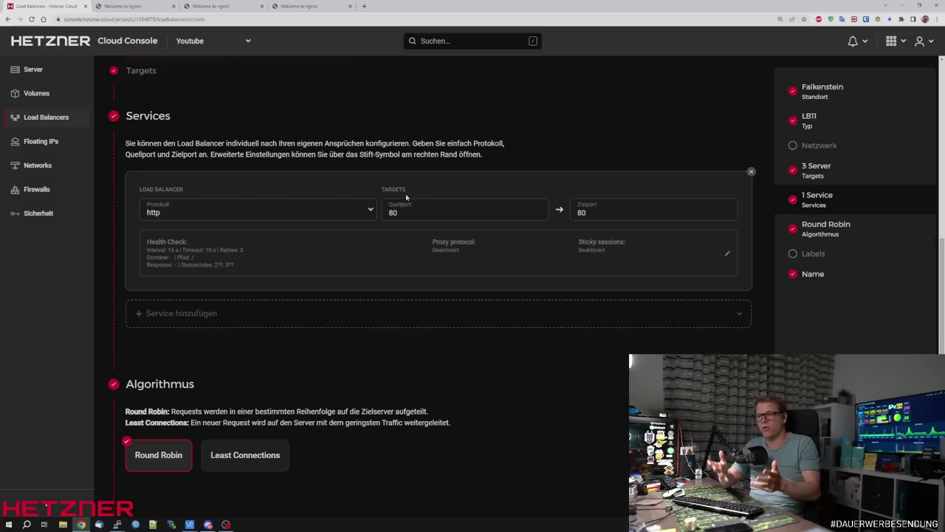
Step: Look at the nginx page served by node-2 and return to the load balancer's service settings
click(236, 6)
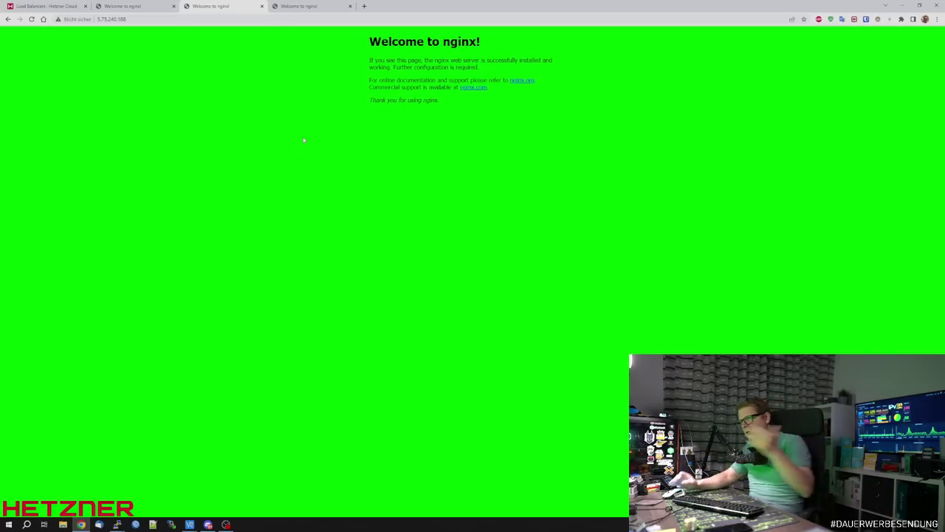
click(46, 7)
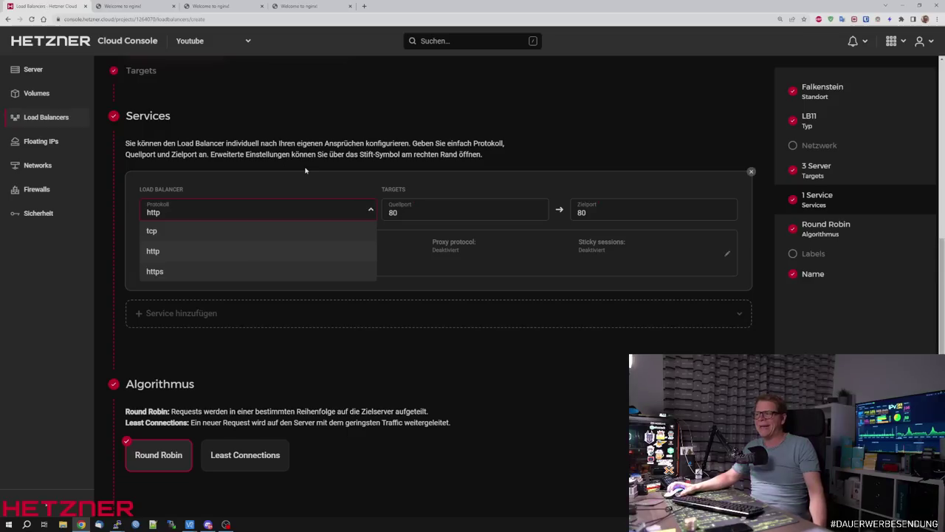
click(517, 159)
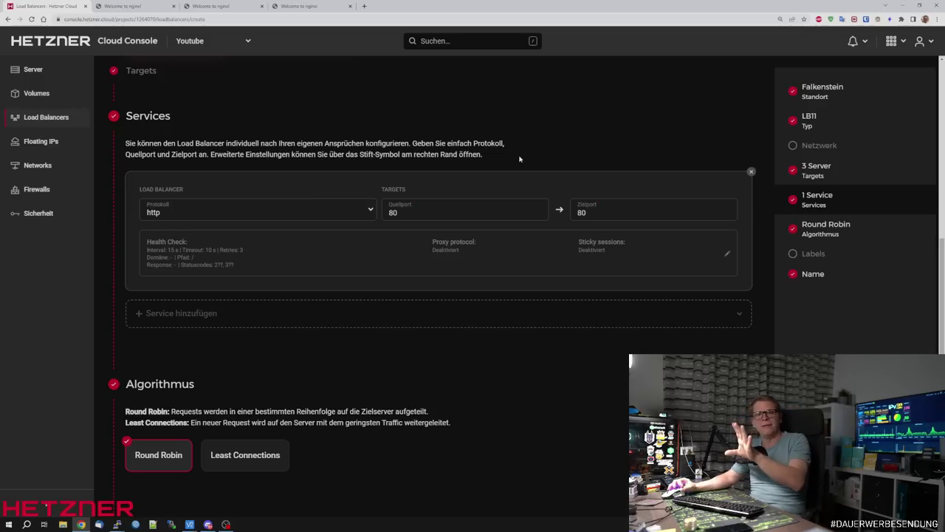
Step: Review the http service's advanced settings, covering the health check, response, status codes, TLS and sticky sessions, and accept them unchanged
click(729, 255)
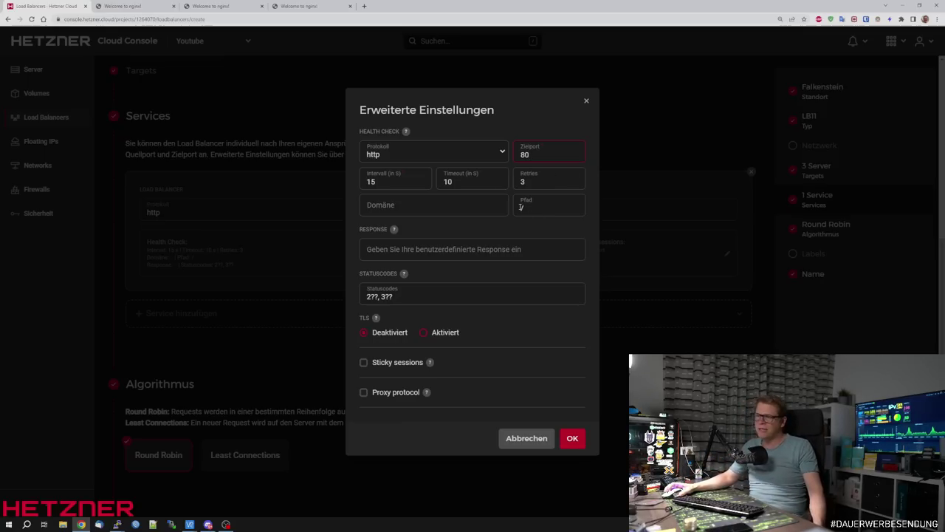
click(399, 201)
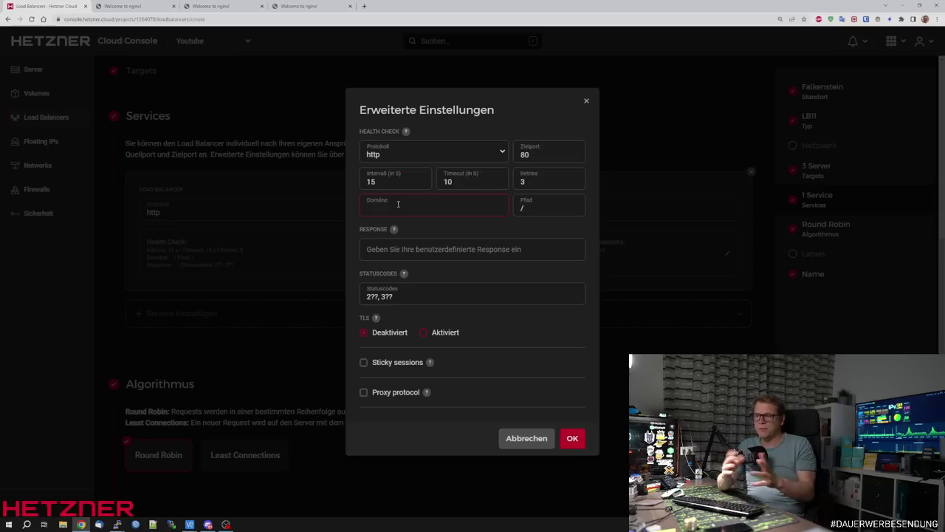
click(414, 249)
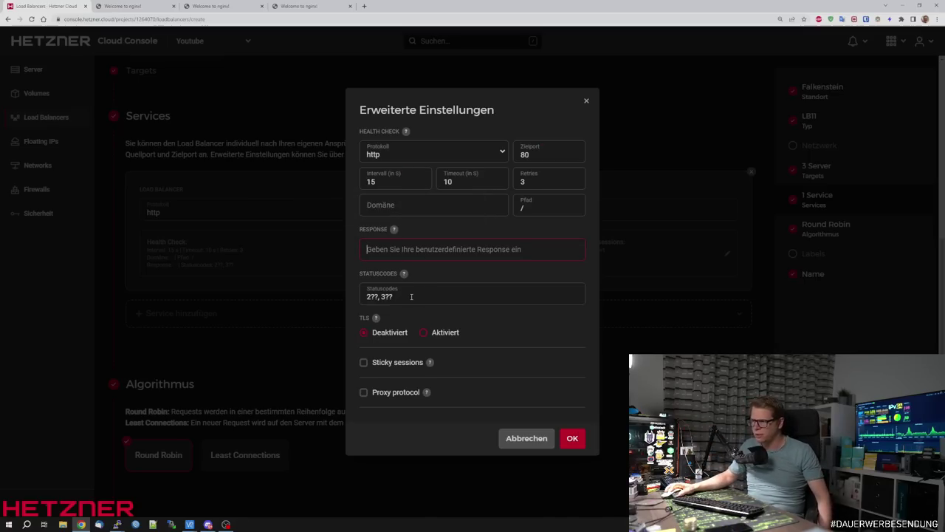
drag(411, 296, 336, 295)
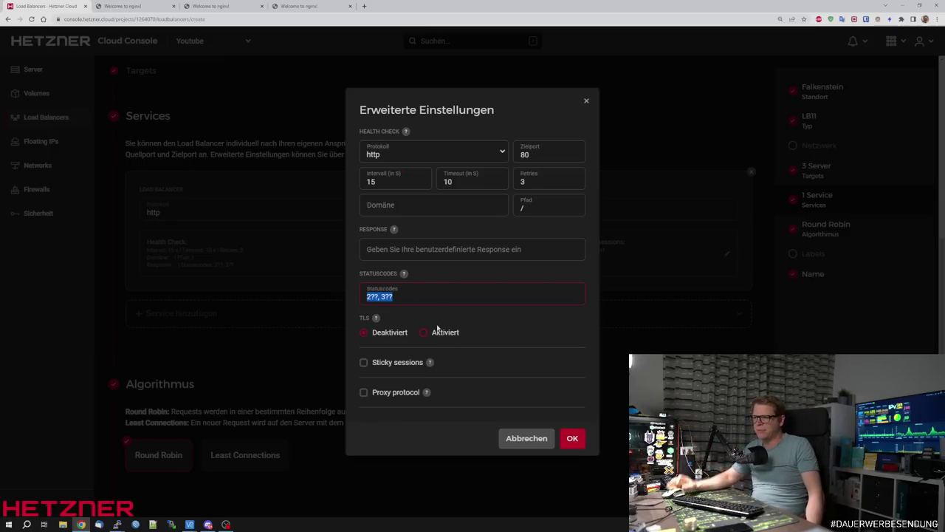
click(438, 326)
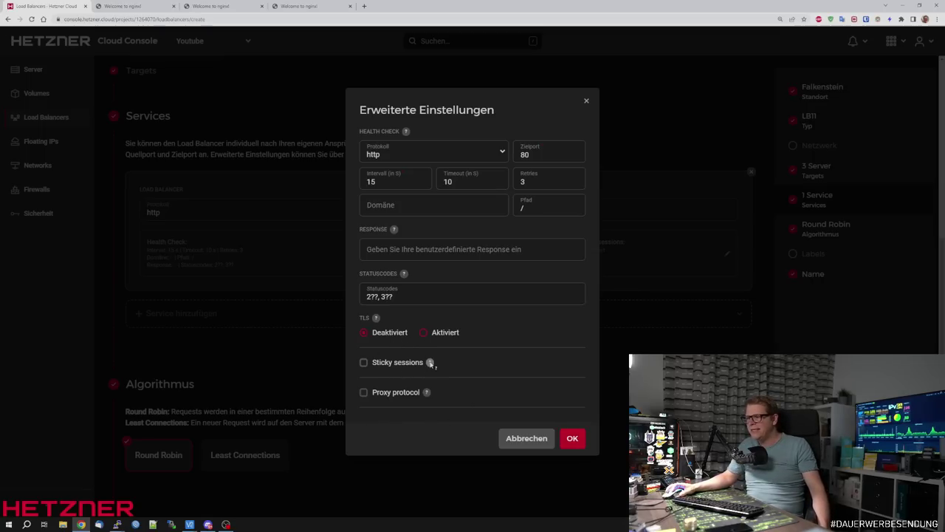
mouse_move(431, 362)
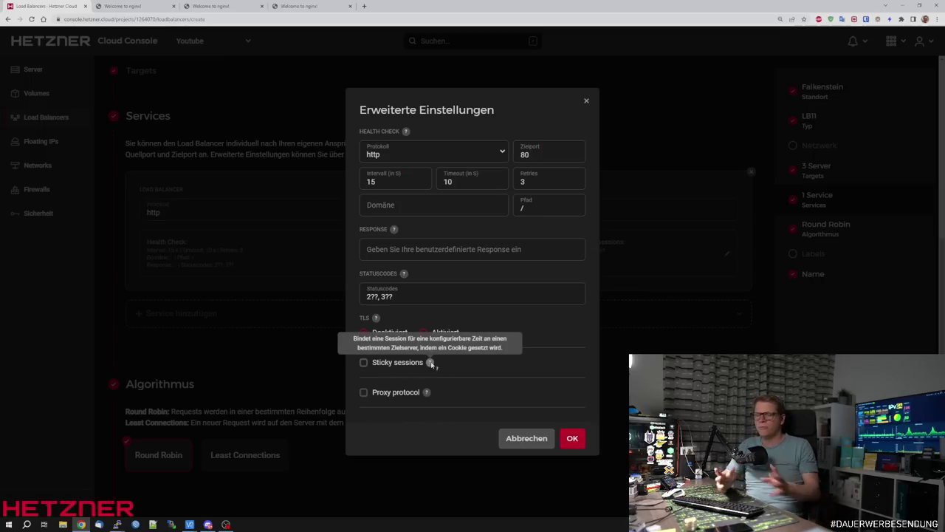
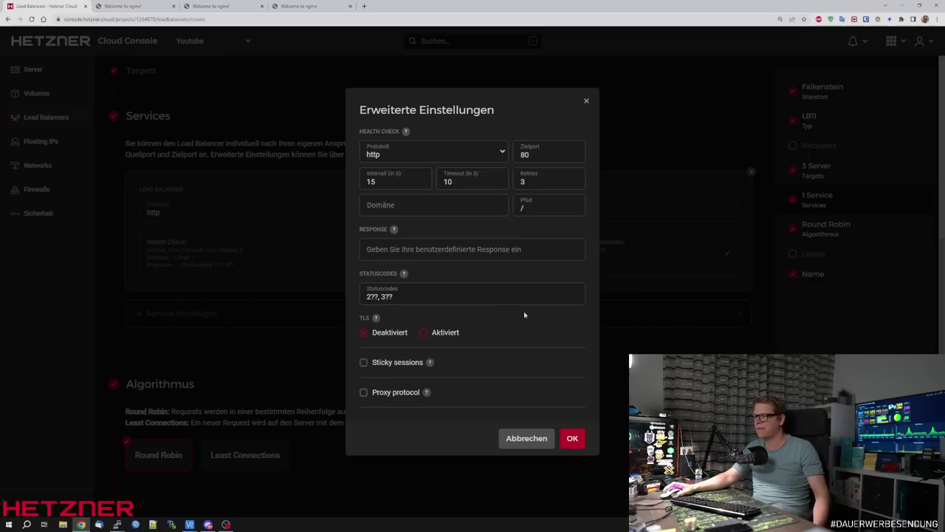
click(572, 438)
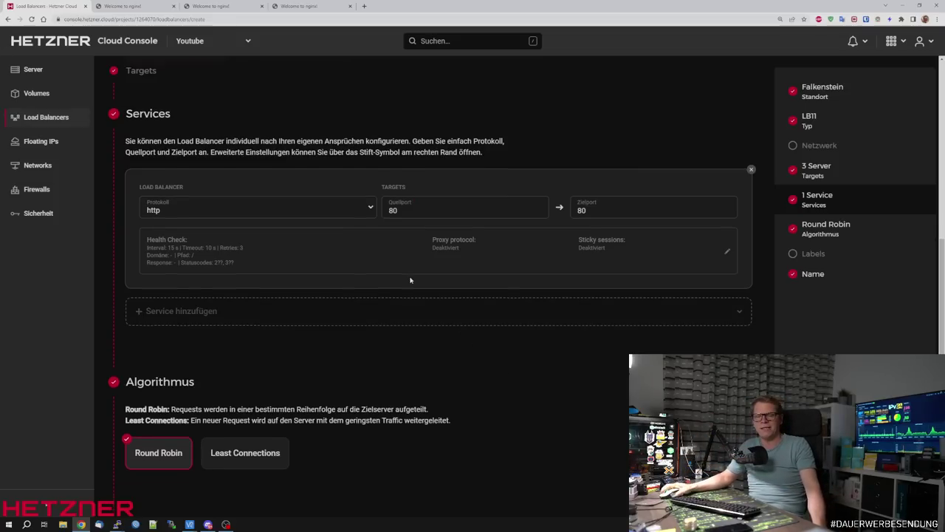
Step: Create the load balancer with the Round Robin algorithm, no labels and the name load-balancer-1
scroll(411, 273, down, 3)
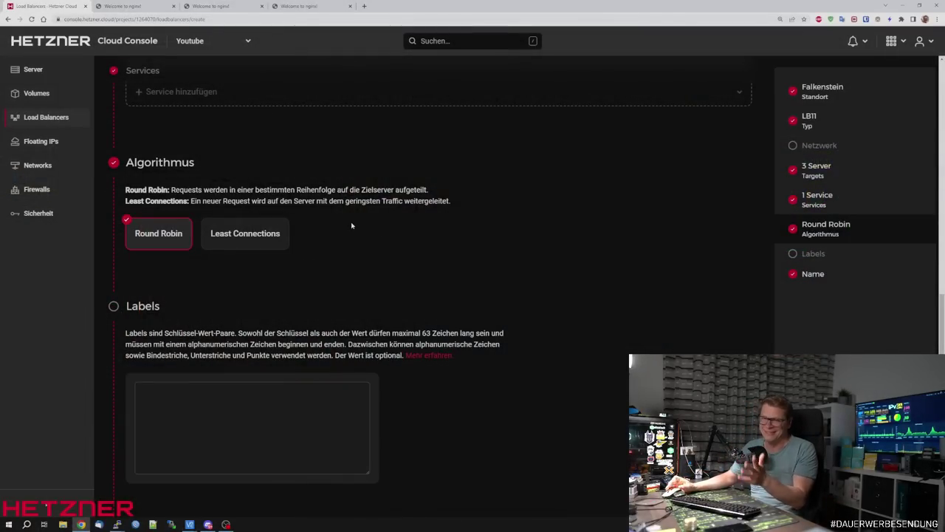
scroll(351, 225, down, 3)
scroll(355, 354, down, 2)
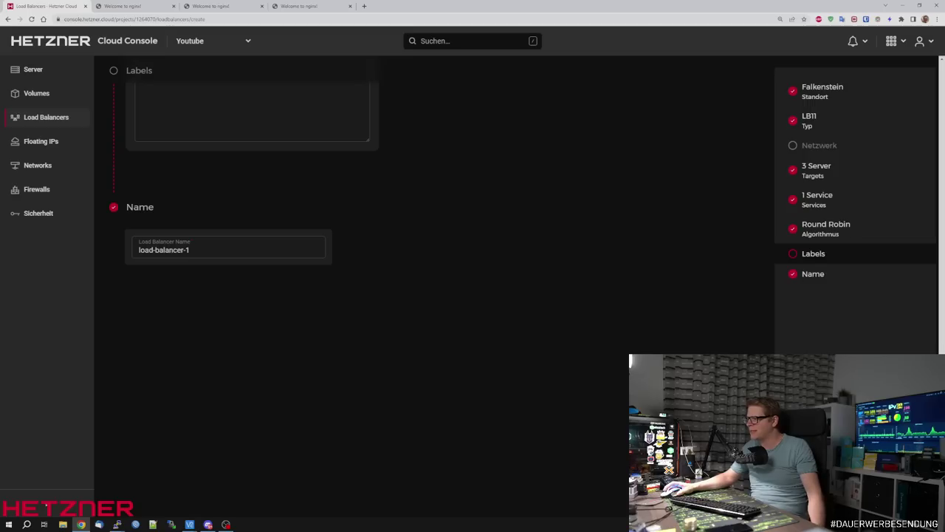
click(722, 354)
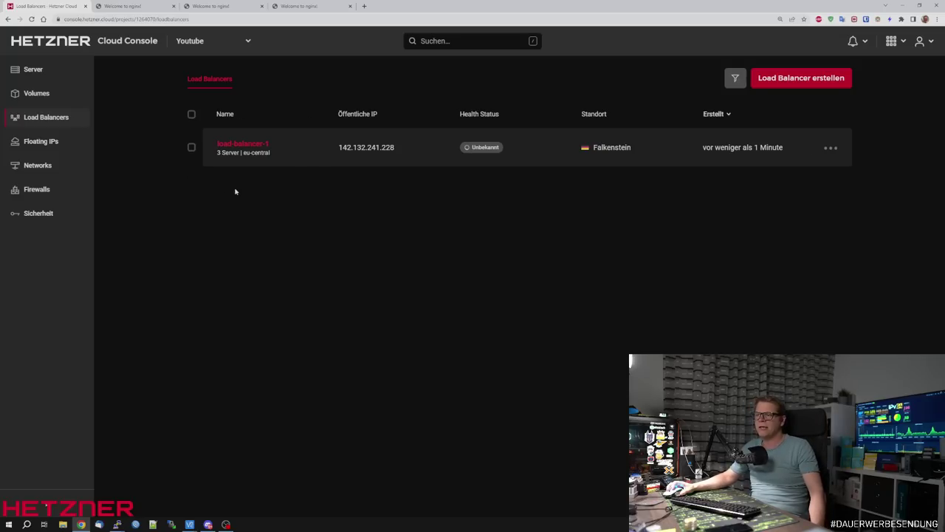
Step: Open load-balancer-1 and inspect the status of its targets and its connection, request and bandwidth graphs
click(292, 146)
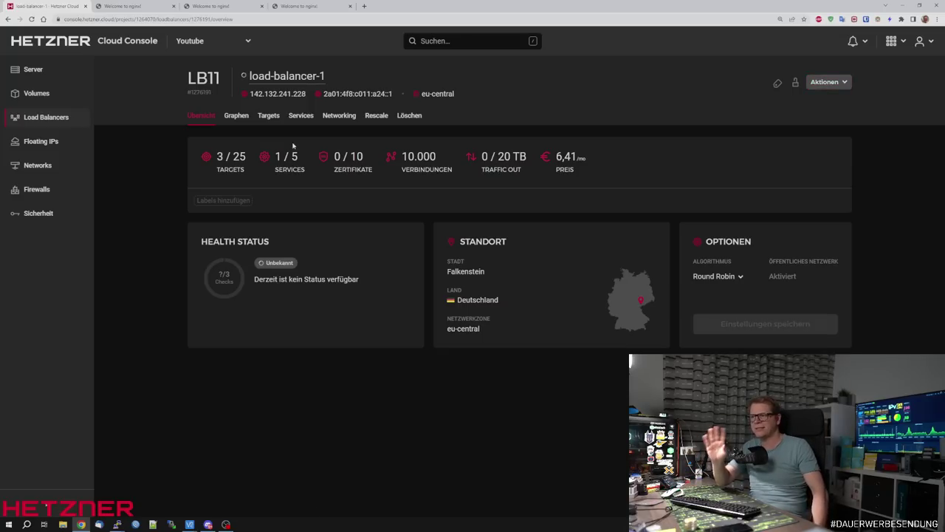
click(270, 116)
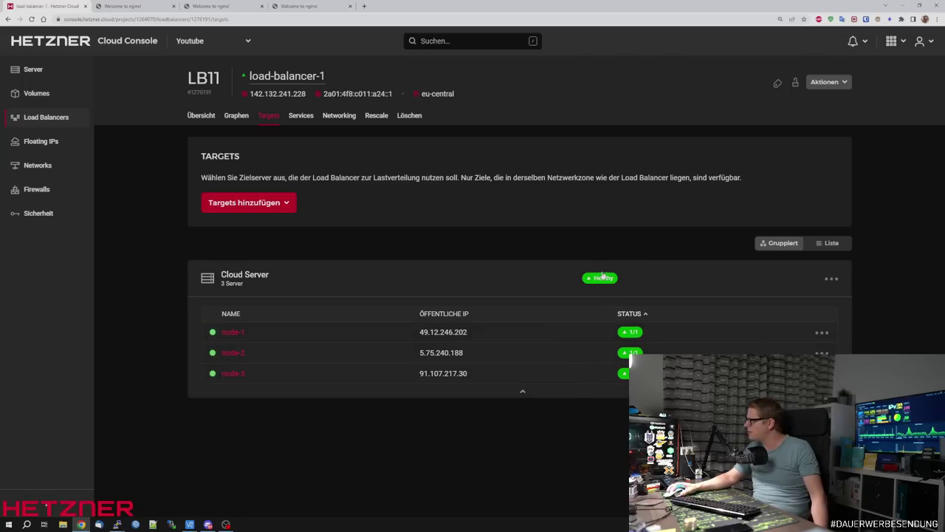
click(236, 116)
scroll(276, 197, down, 3)
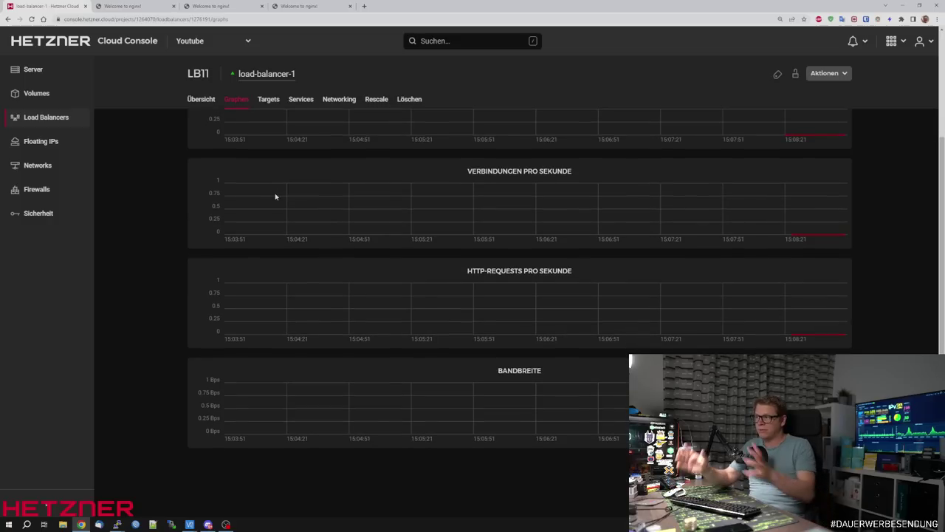
scroll(276, 196, up, 1)
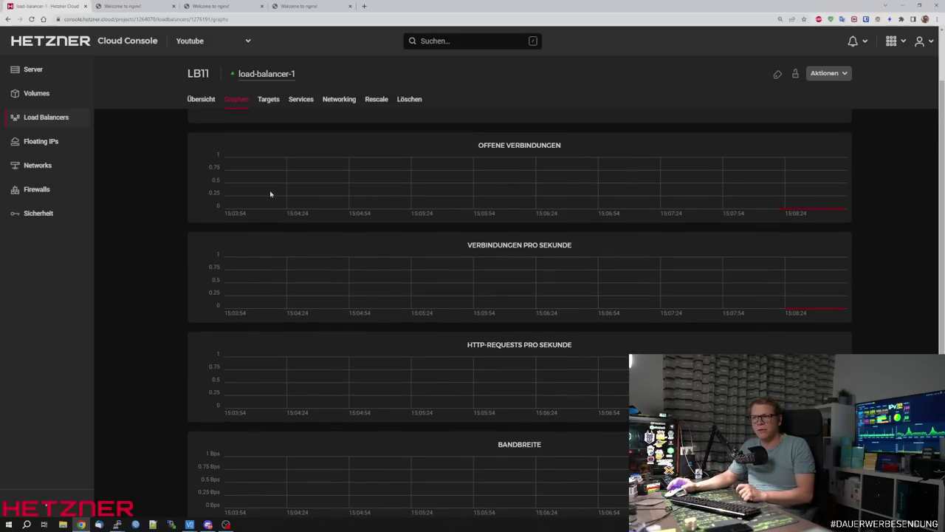
scroll(270, 194, up, 1)
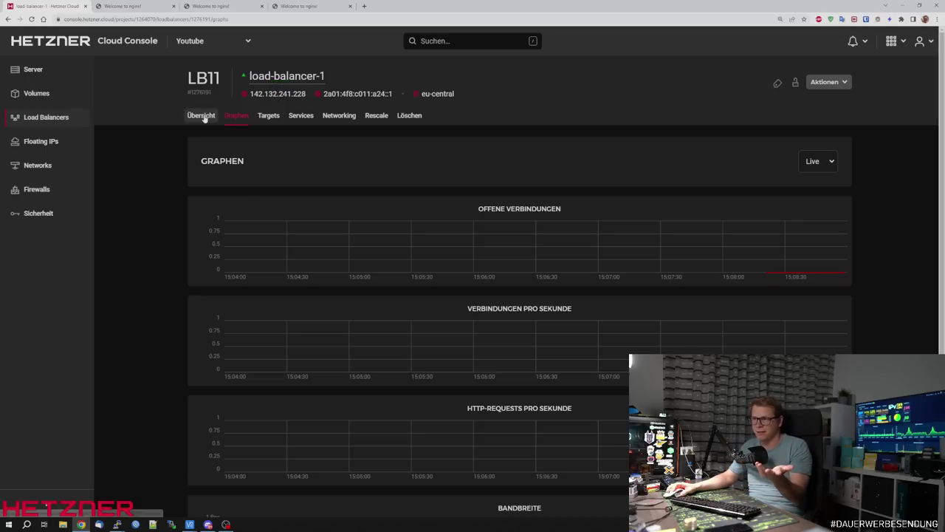
Step: Copy the load balancer's public IPv4 address from its overview and open 142.132.241.228 in a new browser tab
click(201, 115)
click(271, 97)
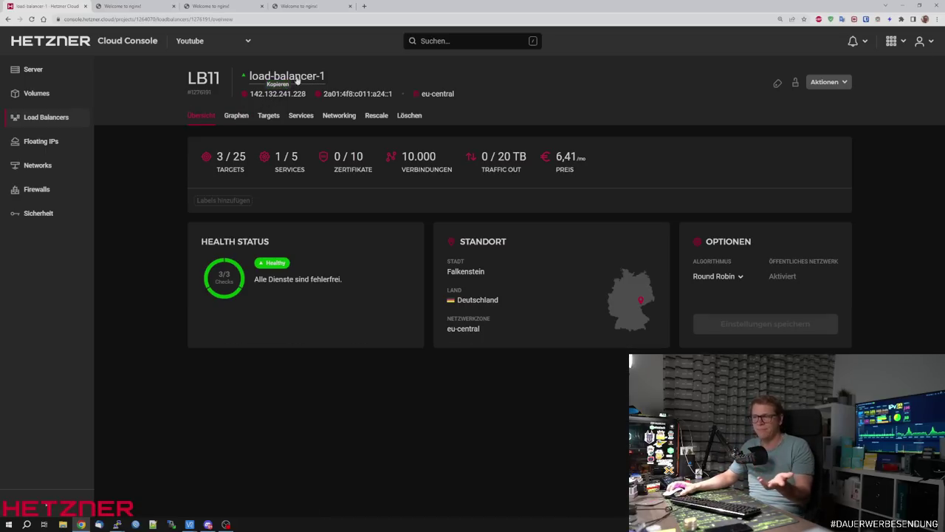
click(364, 6)
text(142.132.241.228)
key(Return)
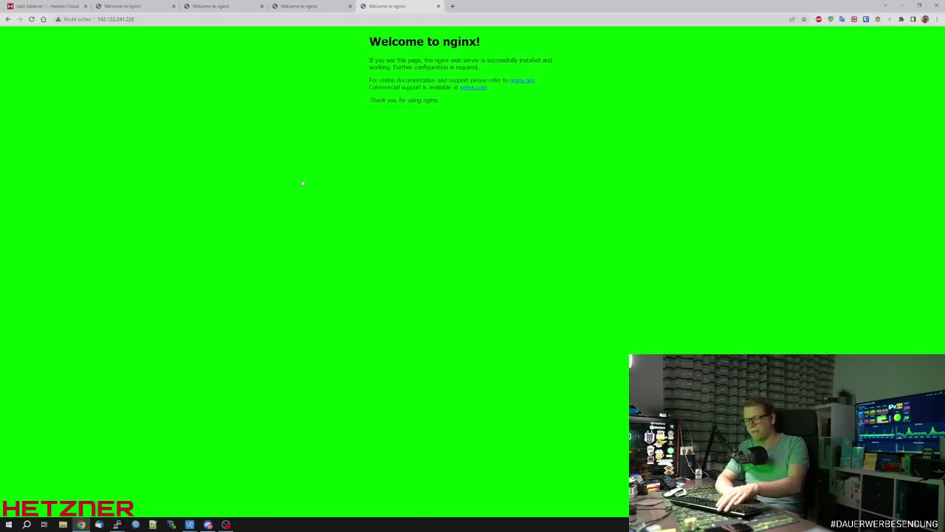
Step: Reload the load balancer's page repeatedly to check how Round Robin distributes requests across the nginx servers
key(F5)
key(F5)
key(F5)
key(F5)
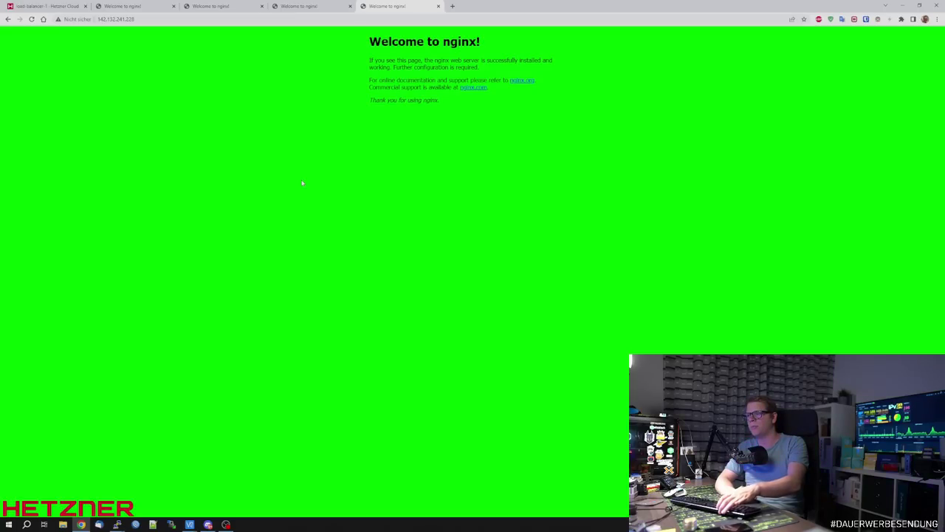
key(F5)
key(F5)
key(F5)
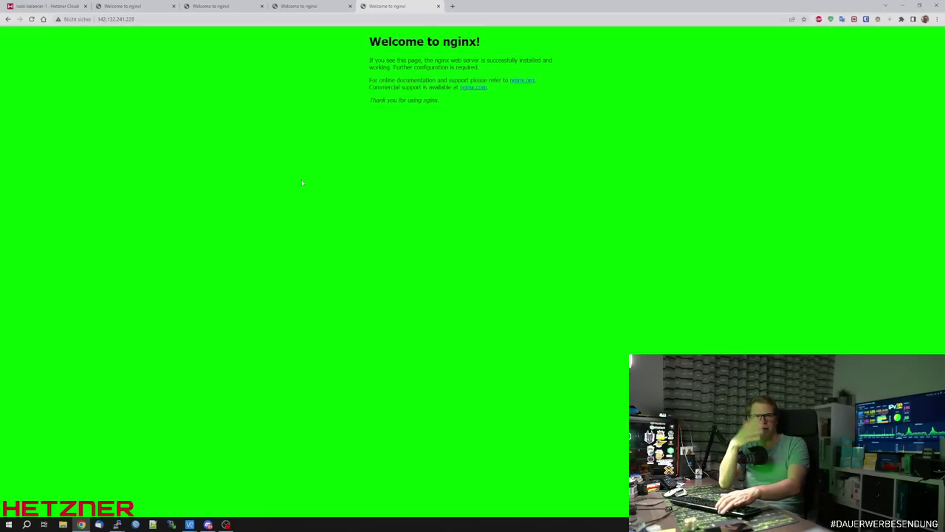
key(F5)
key(F5)
key(F5)
key(F5)
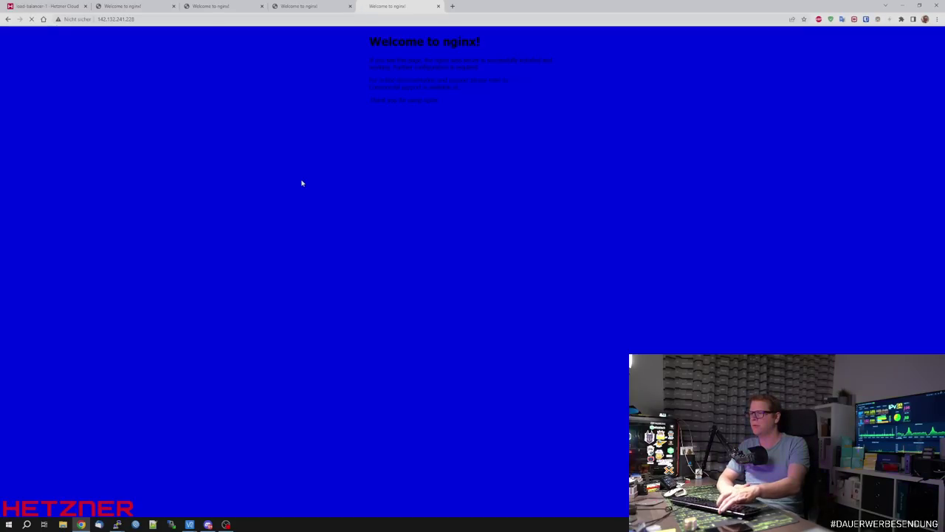
key(F5)
key(F5)
key(F5)
key(F5)
key(F5)
key(F5)
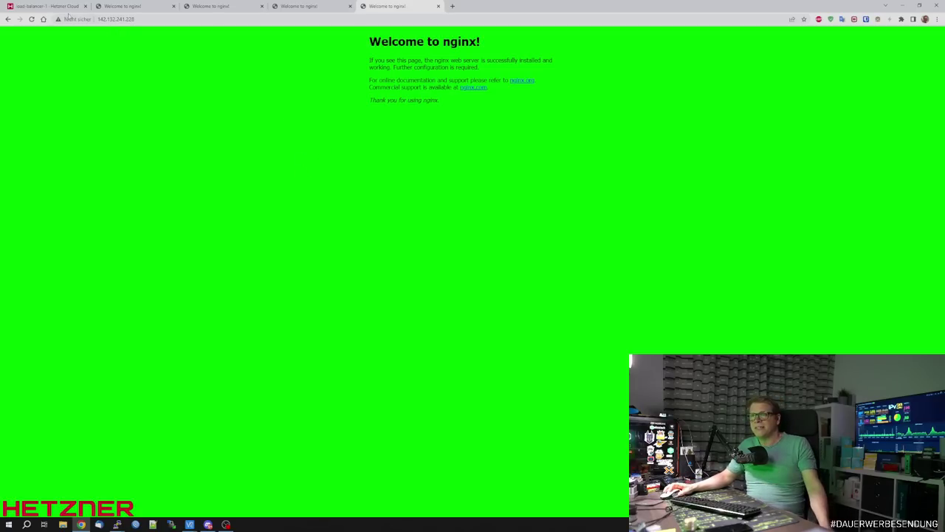
Step: Return to the overview of load-balancer-1, change its algorithm to Least Connections and save the settings
mouse_move(59, 8)
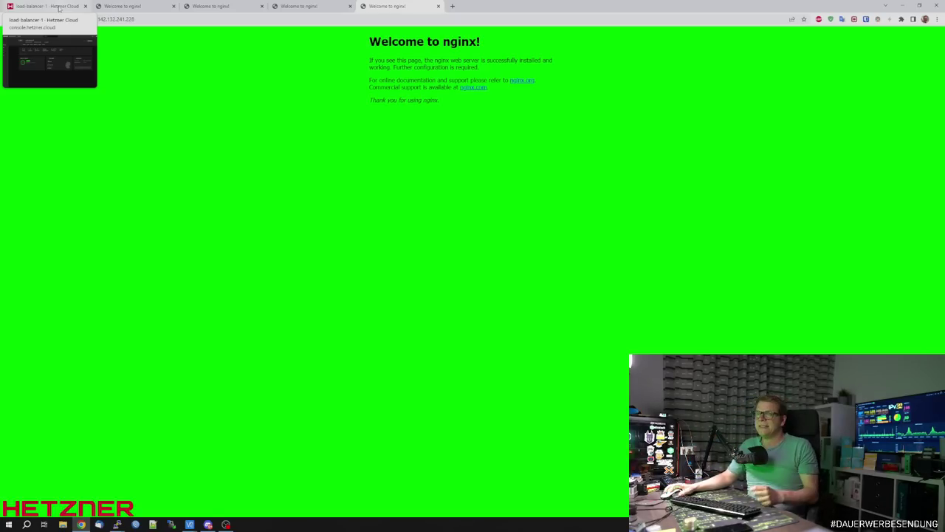
click(59, 8)
click(300, 116)
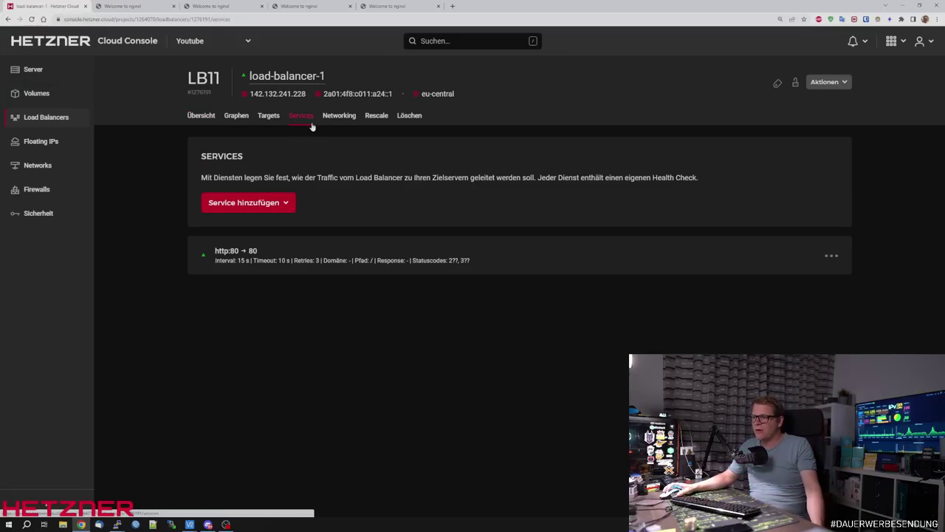
click(201, 116)
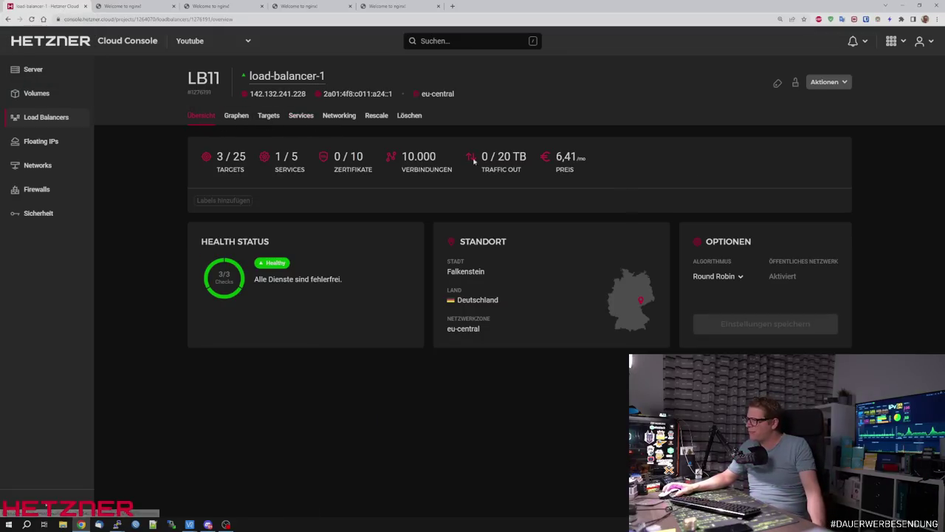
click(736, 278)
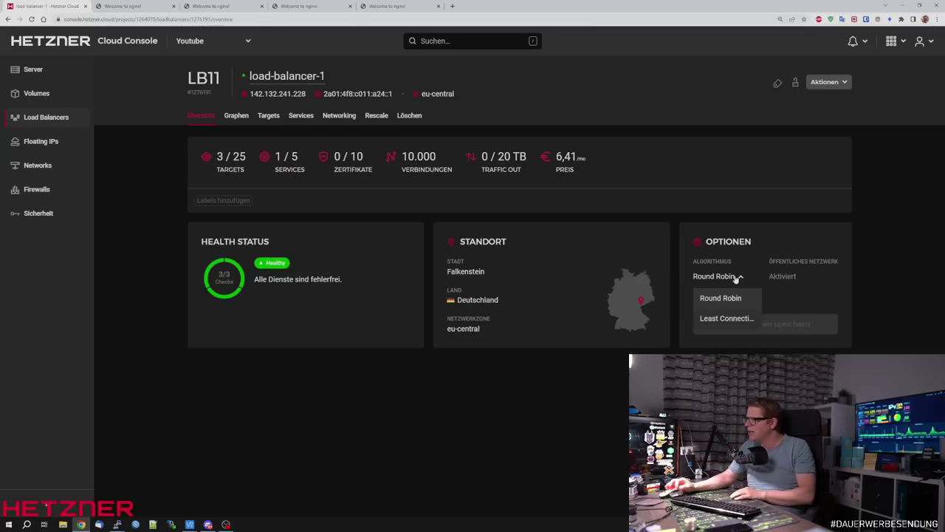
click(720, 320)
click(742, 324)
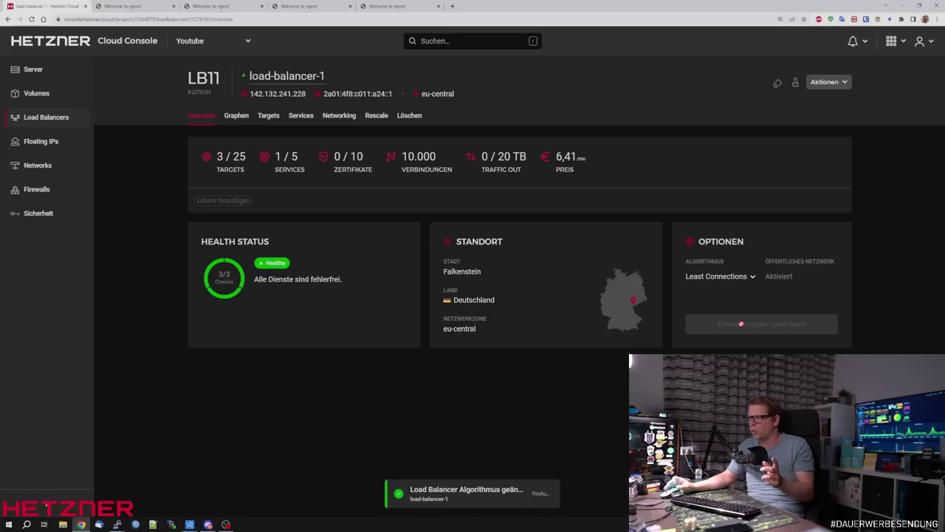
Step: Reload the page at 142.132.241.228 repeatedly to test the Least Connections distribution and go back to the load balancer's overview
click(387, 6)
key(F5)
key(F5)
key(F5)
key(F5)
key(F5)
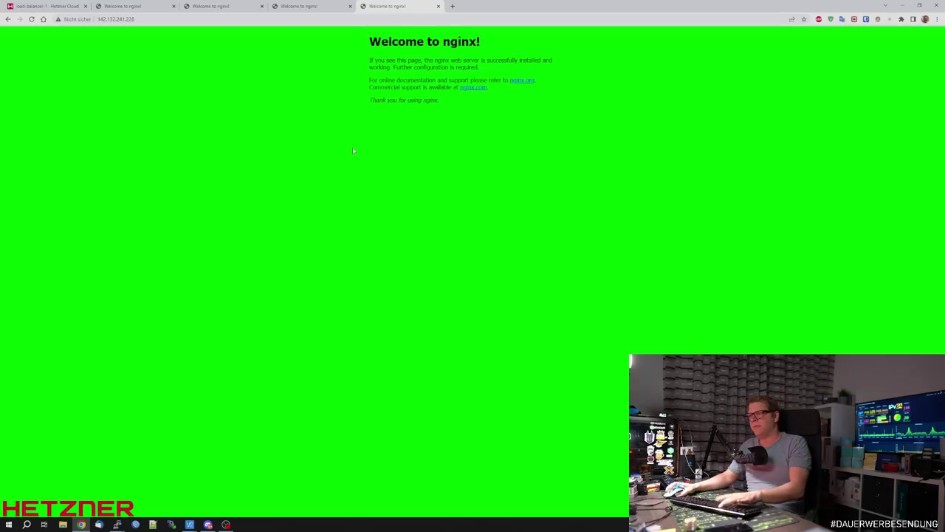
key(F5)
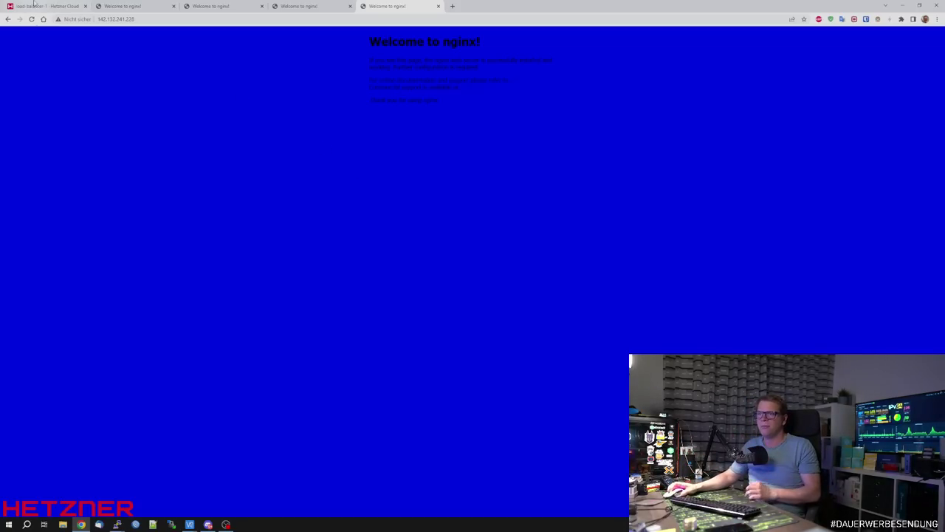
key(ctrl+1)
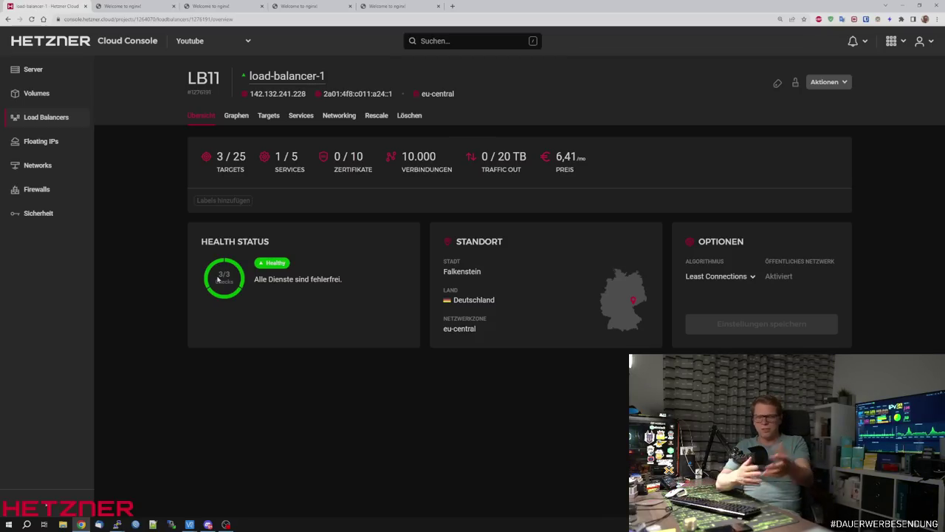